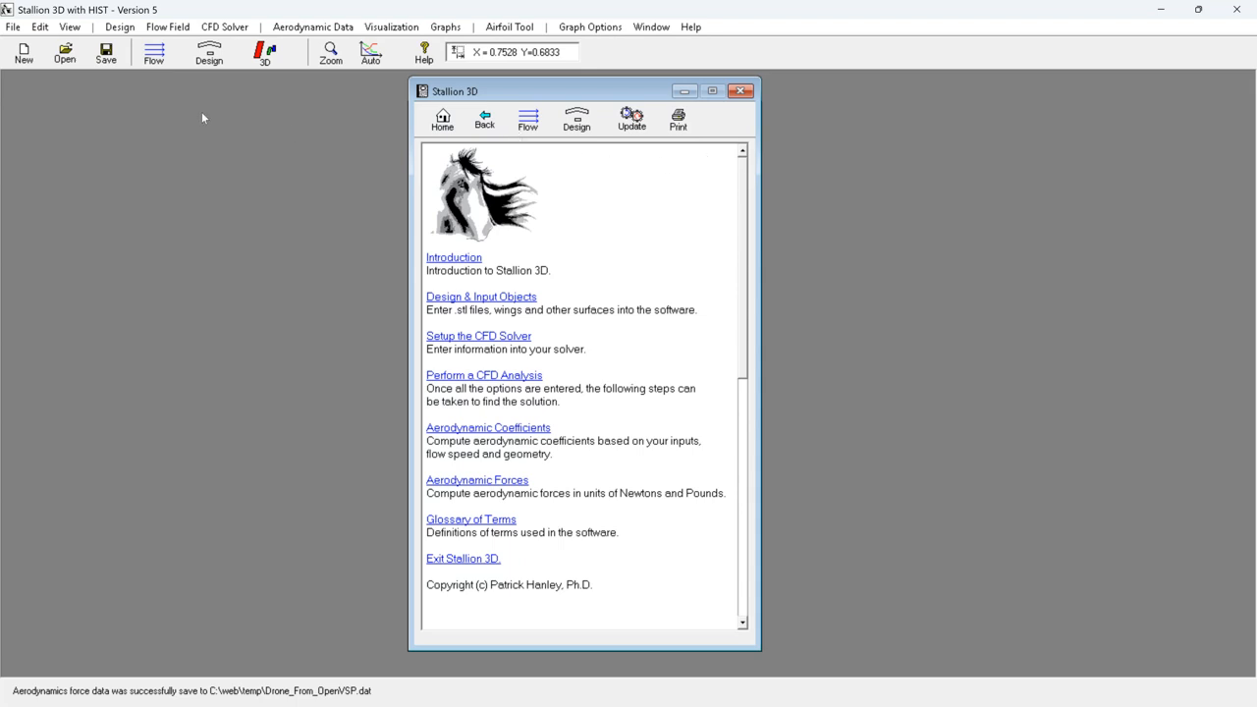
- Review the drone STL file's import formats, position and orientation, size and scale, and geometry quality settings, and accept them
click(119, 27)
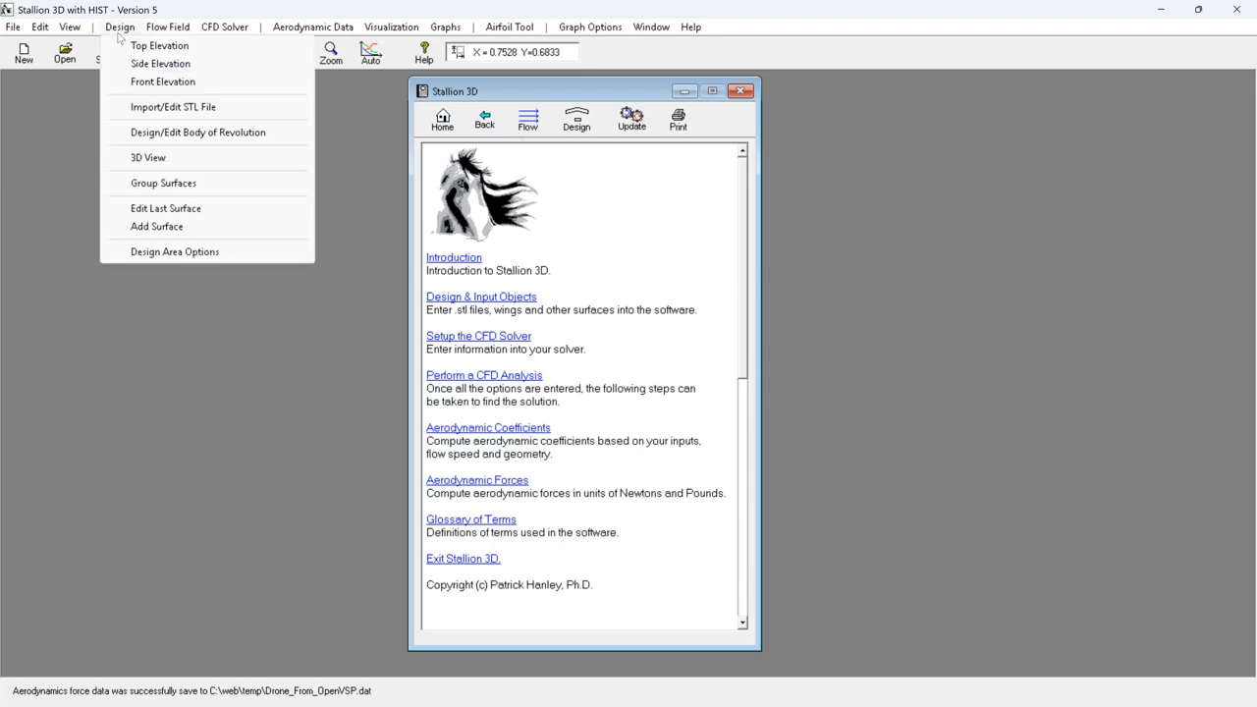
click(146, 107)
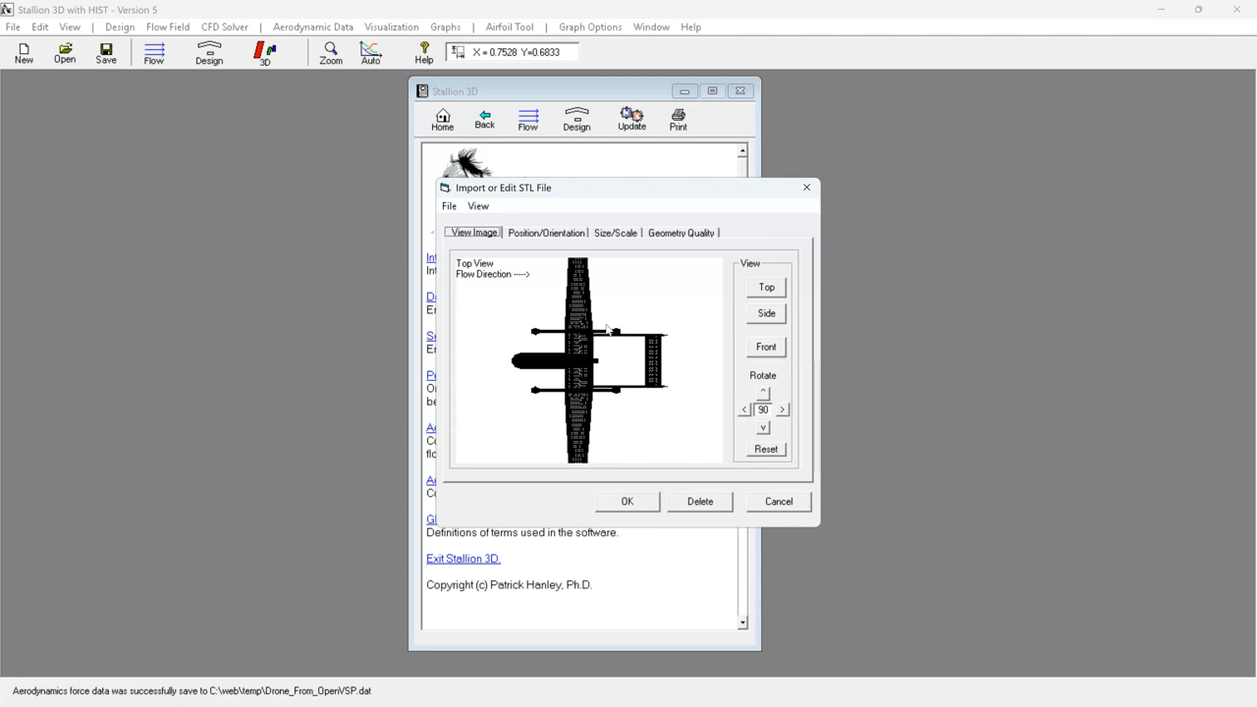
click(449, 207)
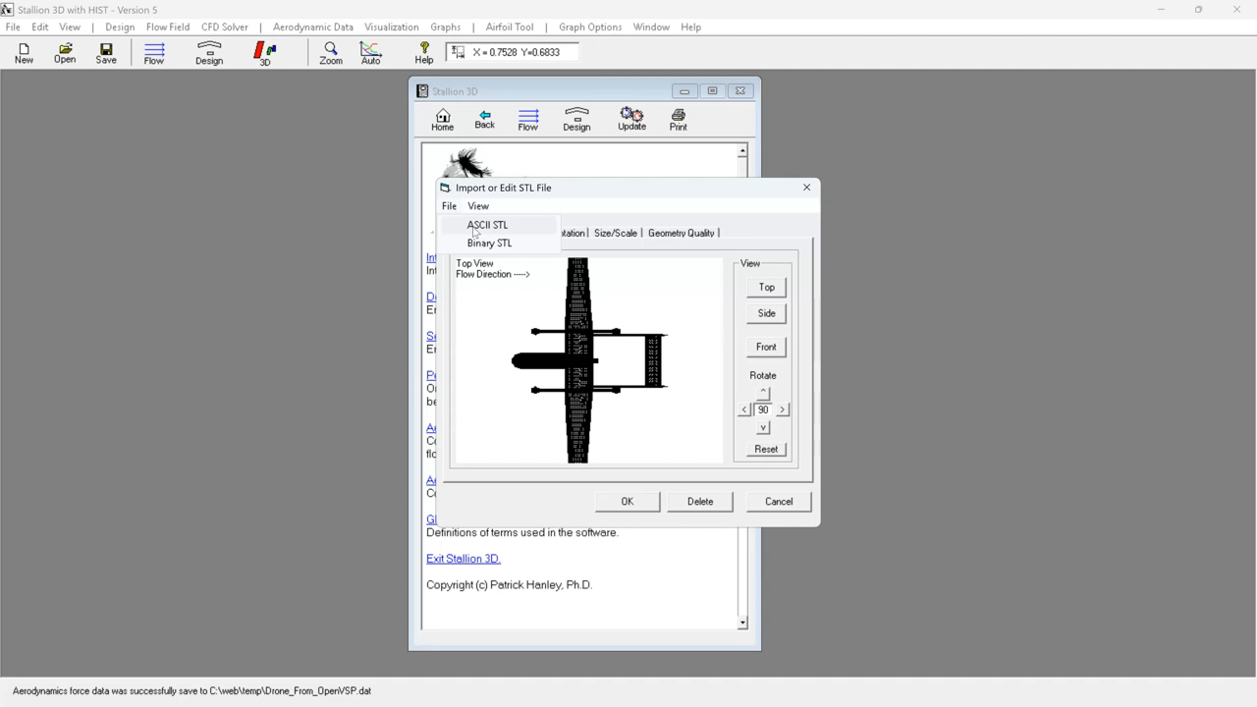
click(679, 299)
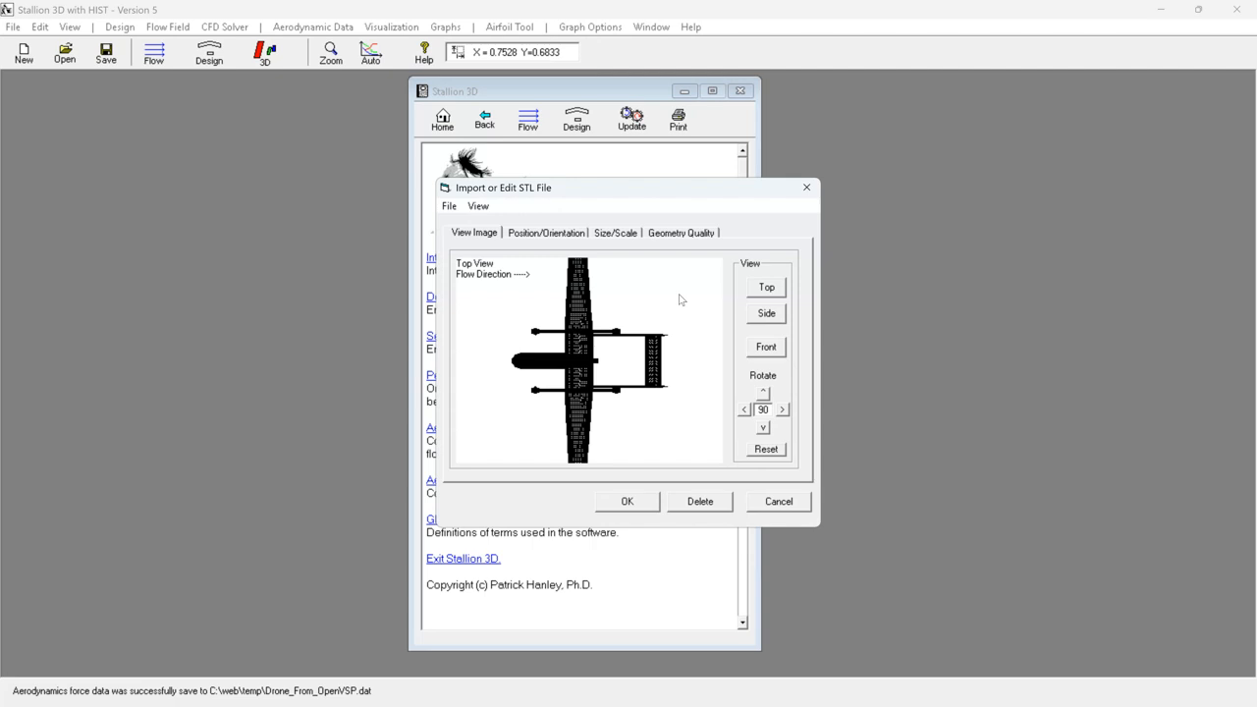
click(536, 234)
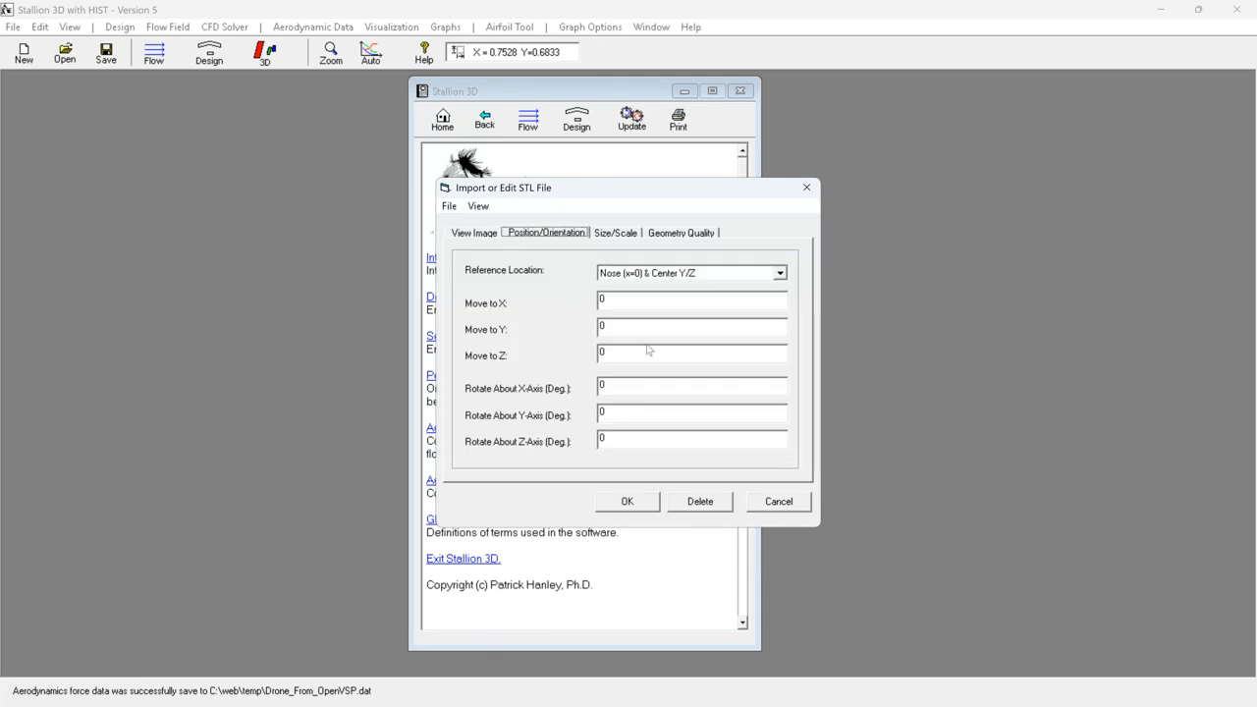
click(615, 234)
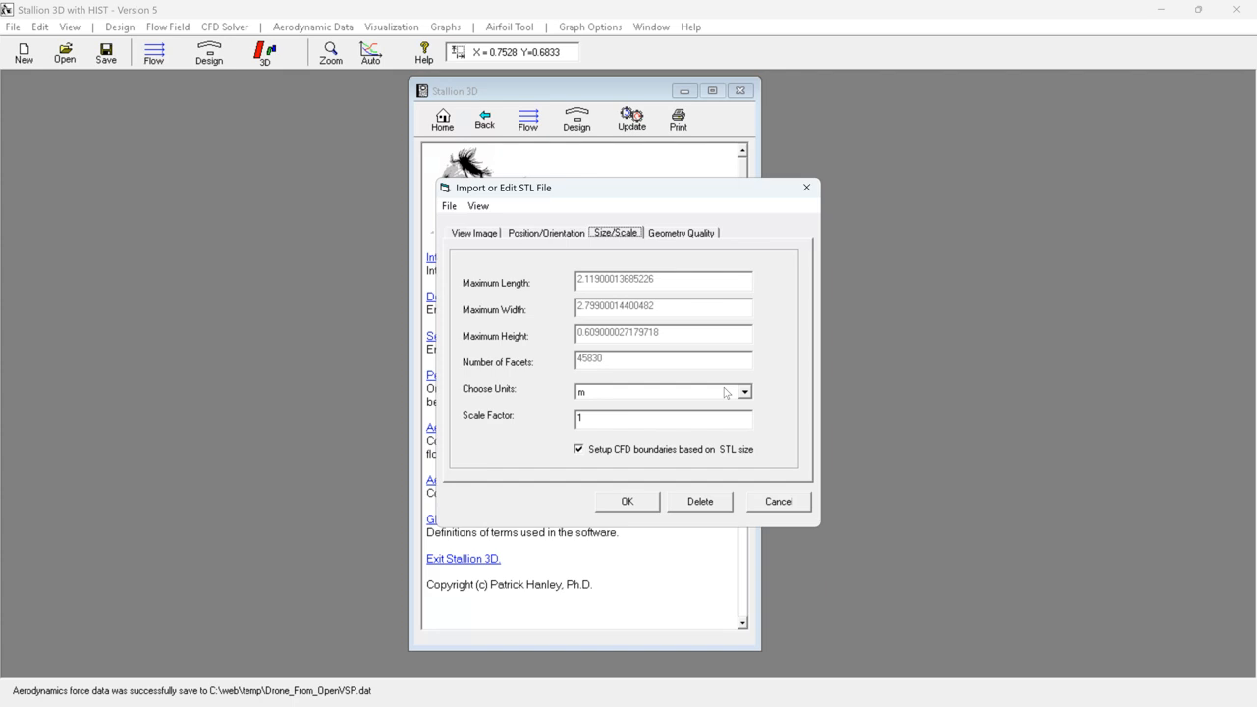
click(681, 233)
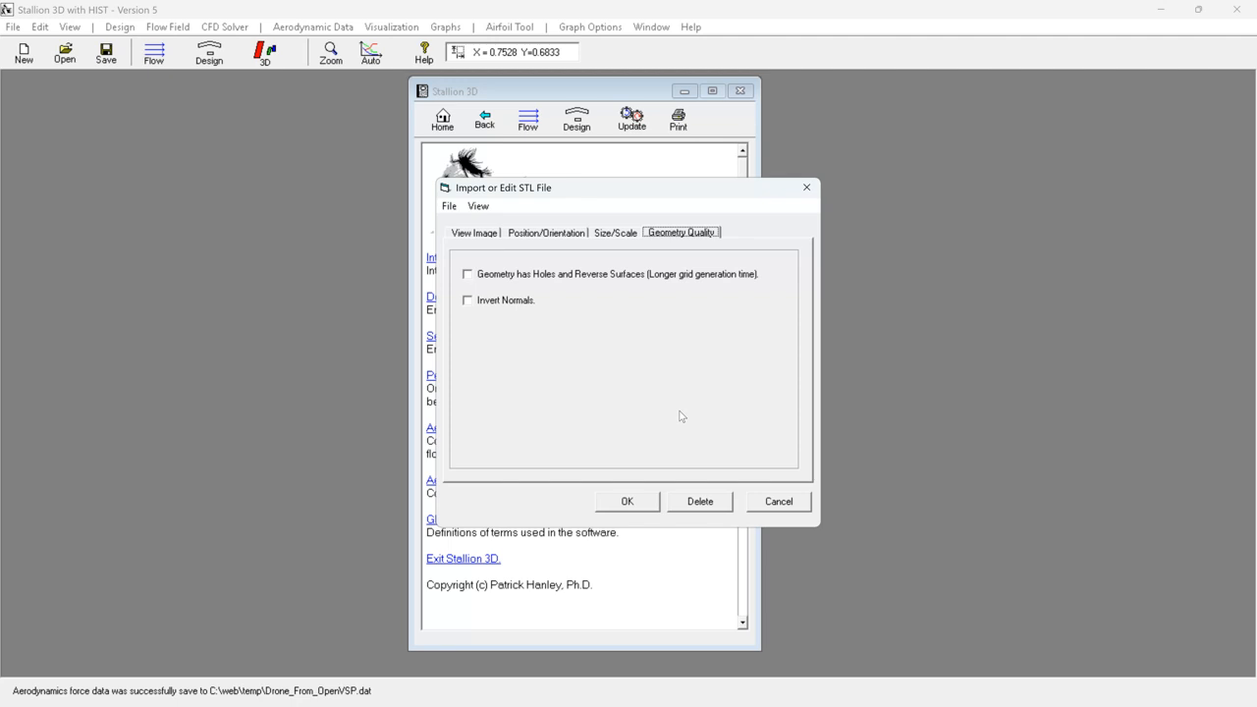
click(629, 504)
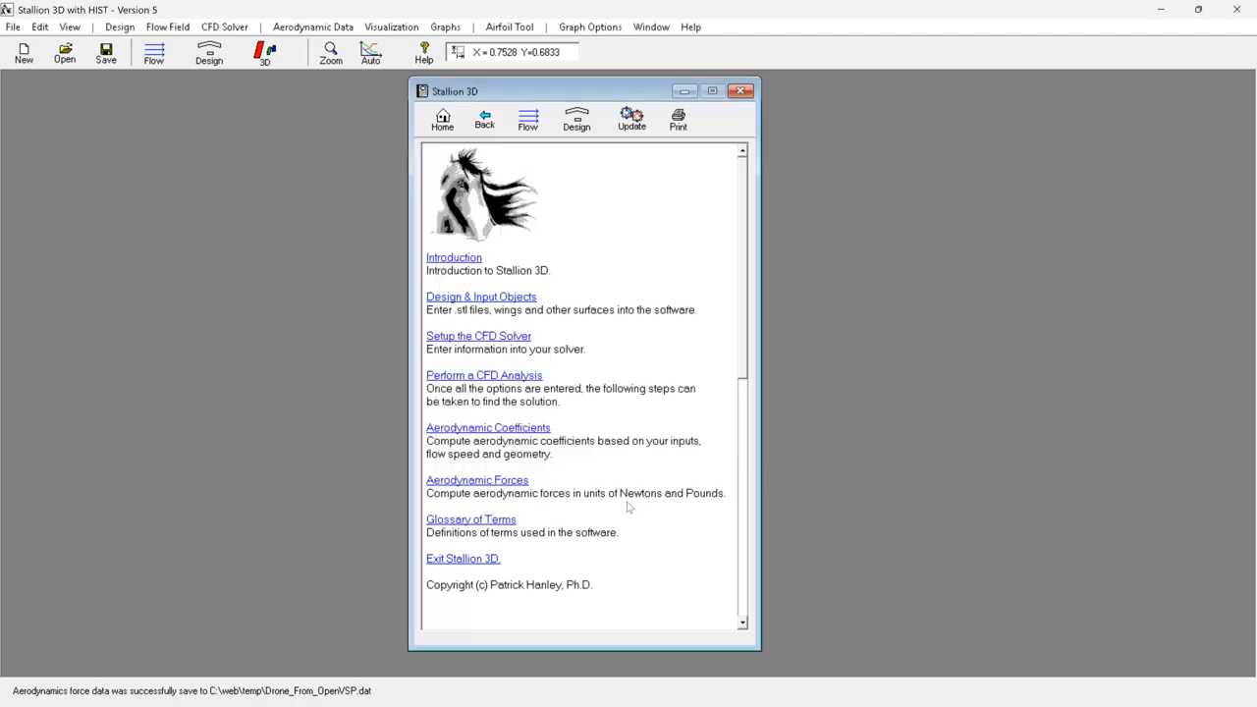
- Show the drone geometry in the design editor and enlarge its side view for inspection
click(219, 52)
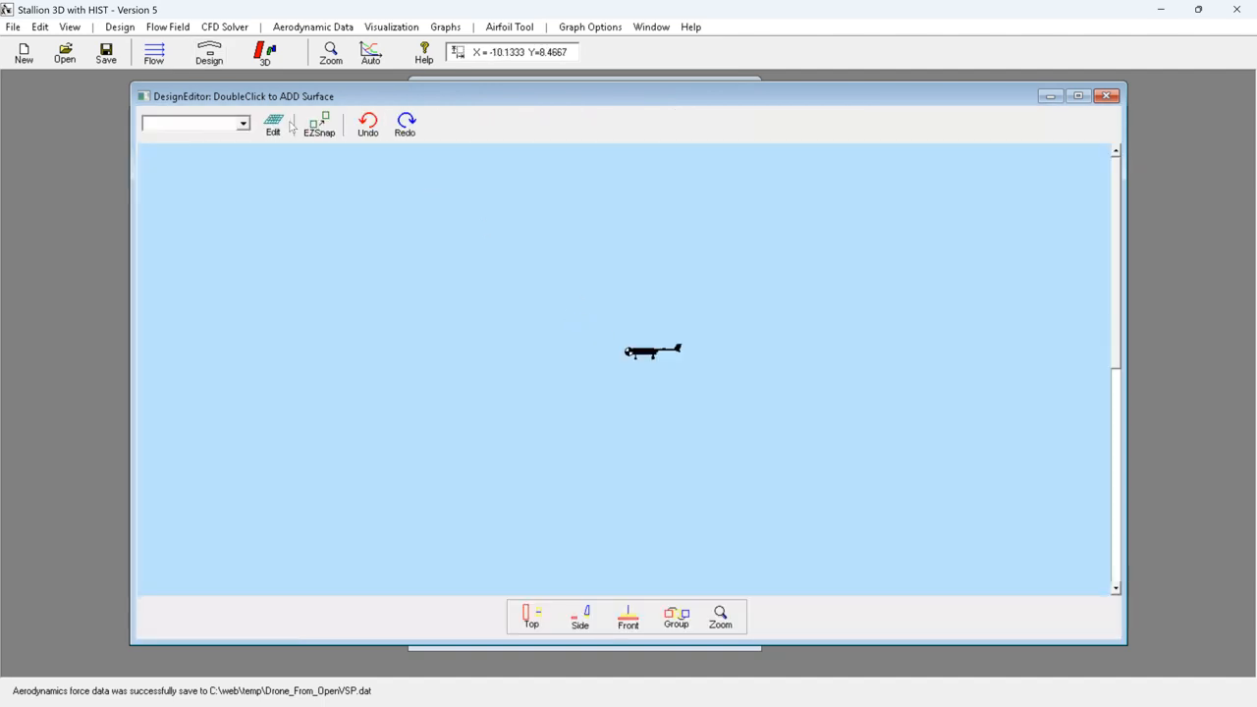
click(331, 52)
drag(612, 325, 702, 373)
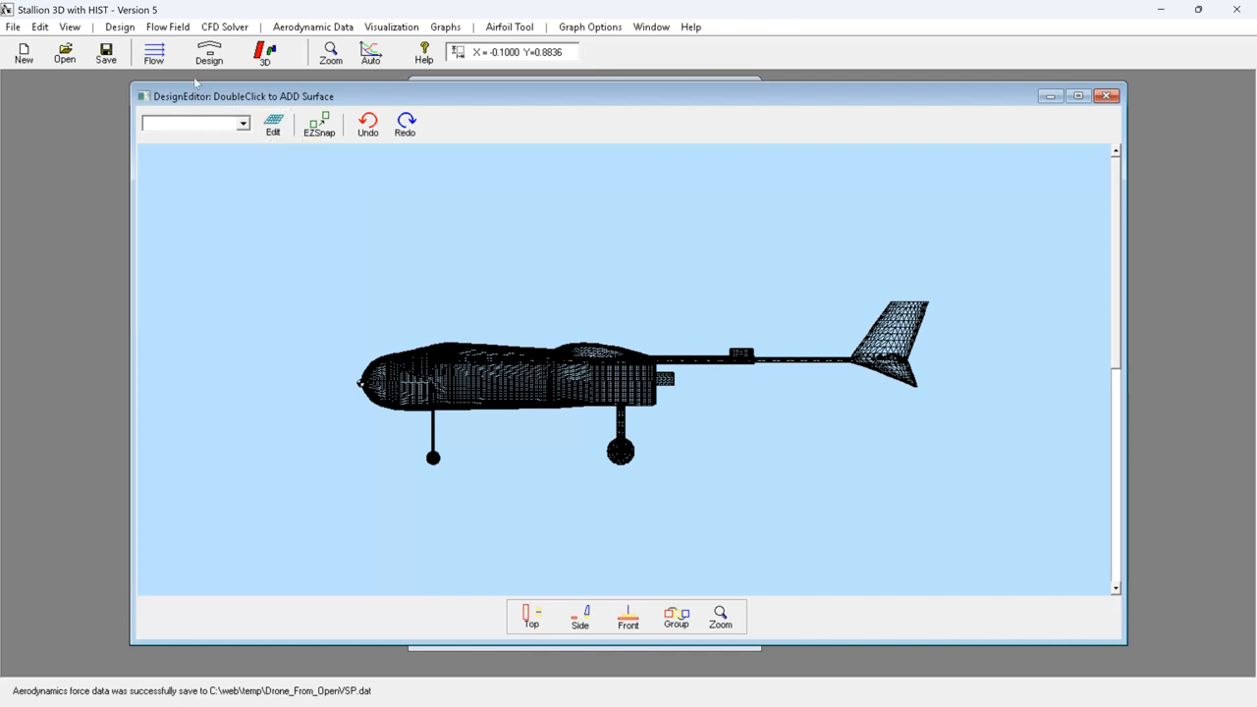
- Review the CFD solver's model size choices, initial grid divisions and flow domain dimensions, keeping the Medium ~1024K Cells grid
click(221, 30)
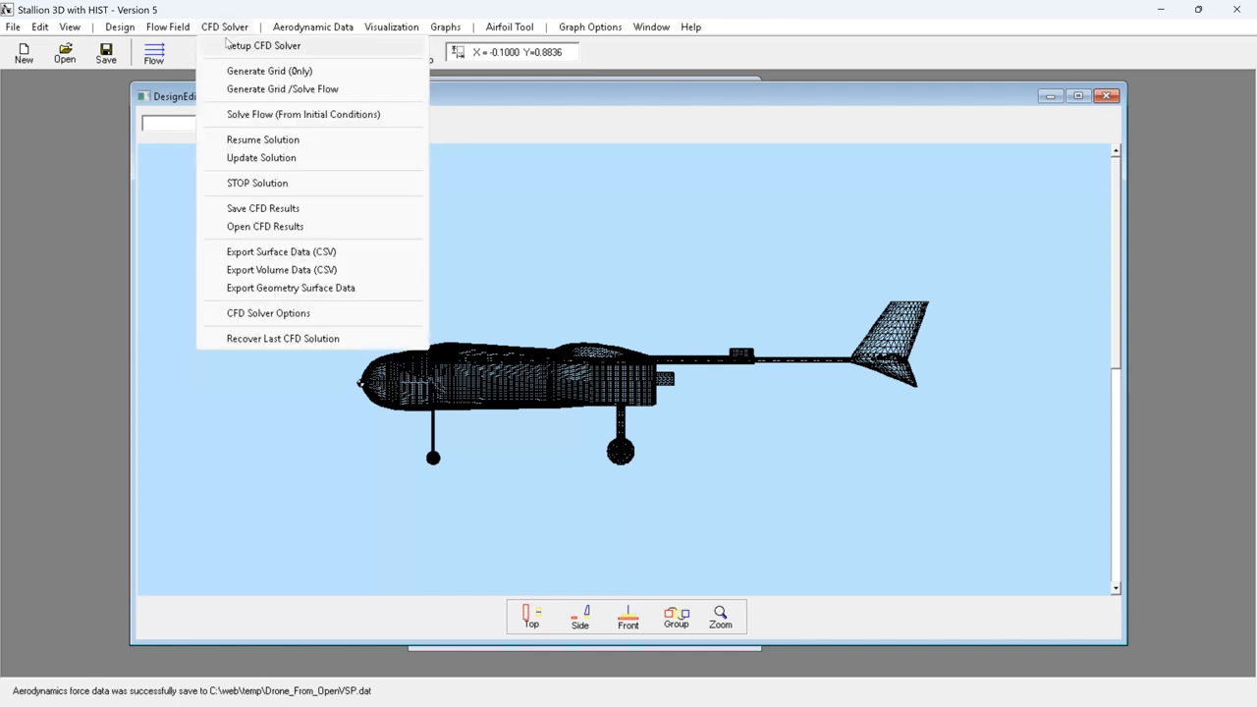
click(238, 46)
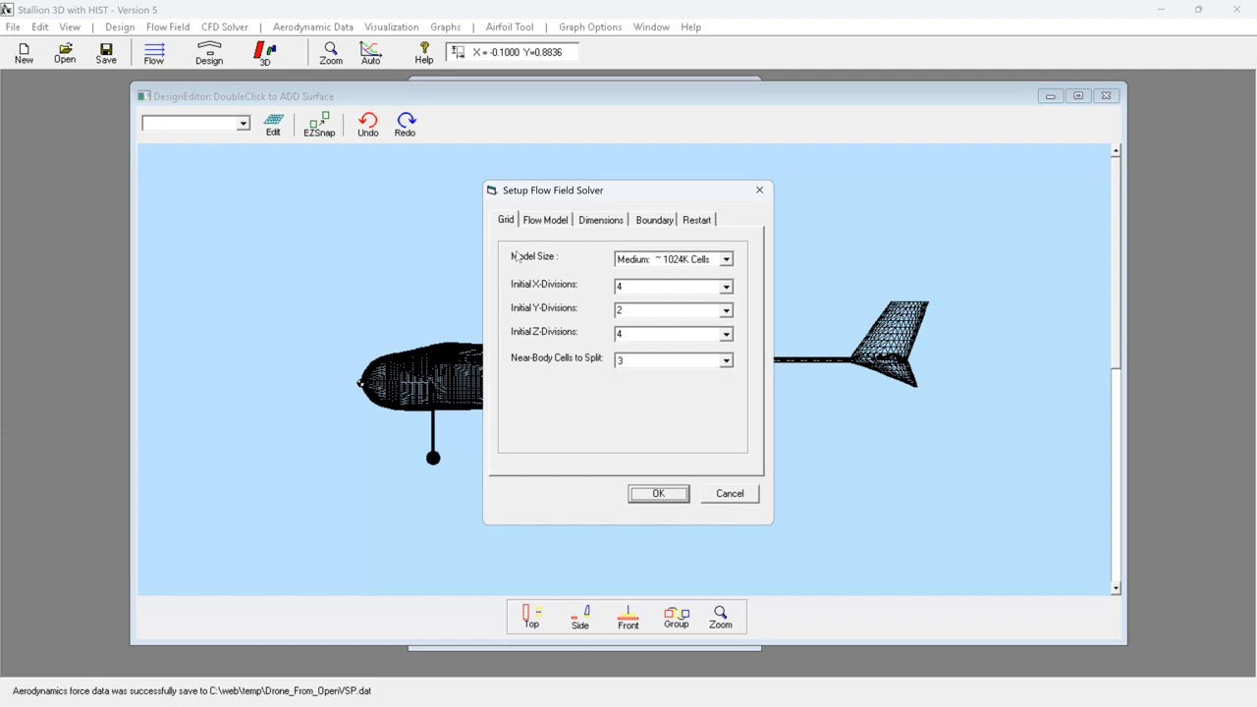
click(726, 260)
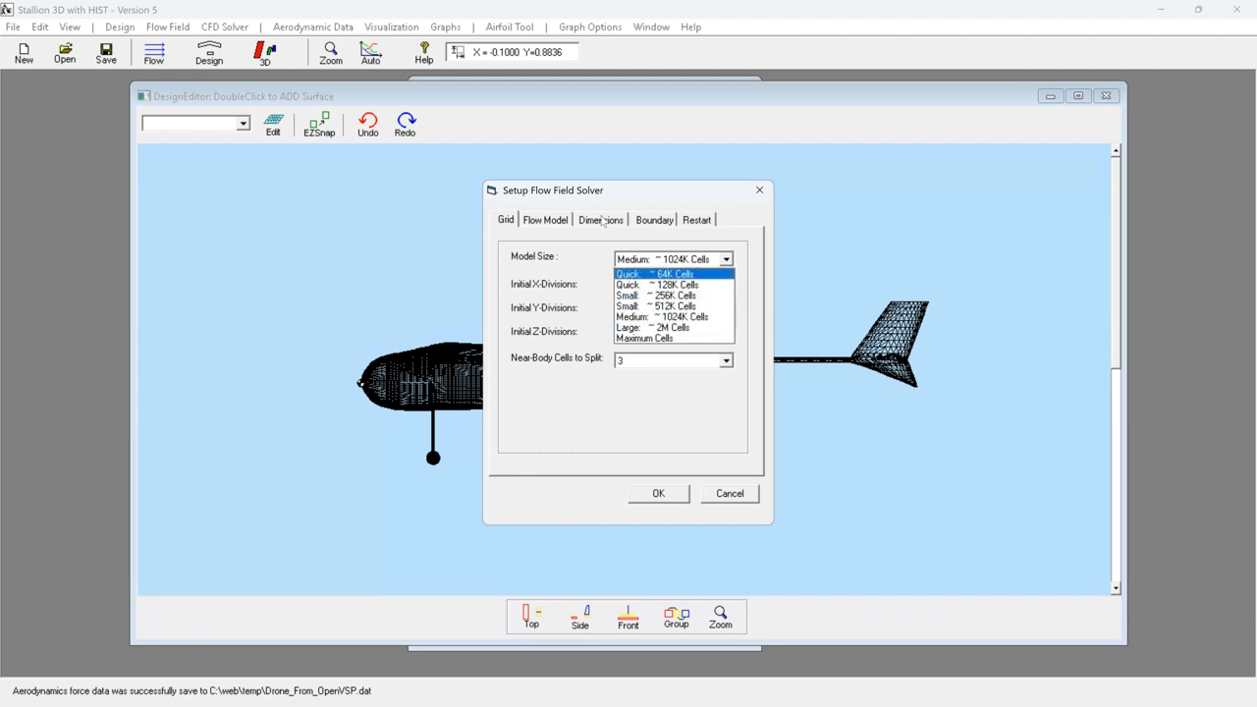
click(600, 221)
click(600, 221)
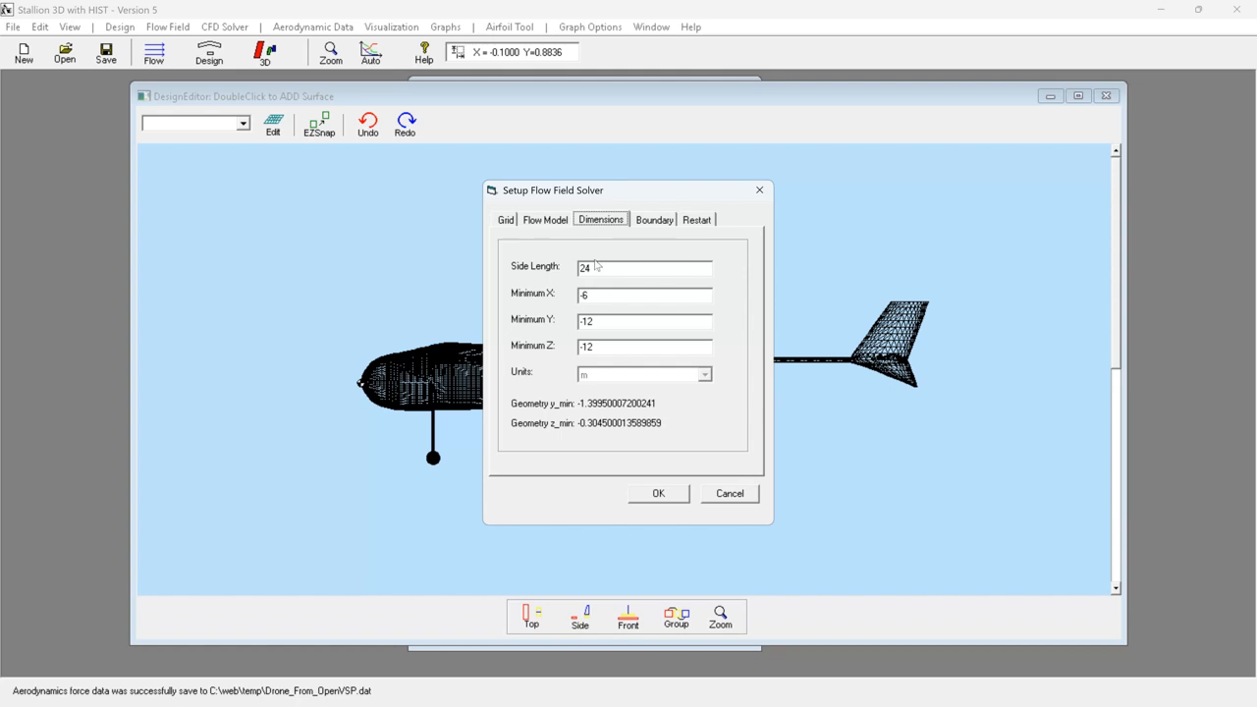
click(546, 219)
click(507, 221)
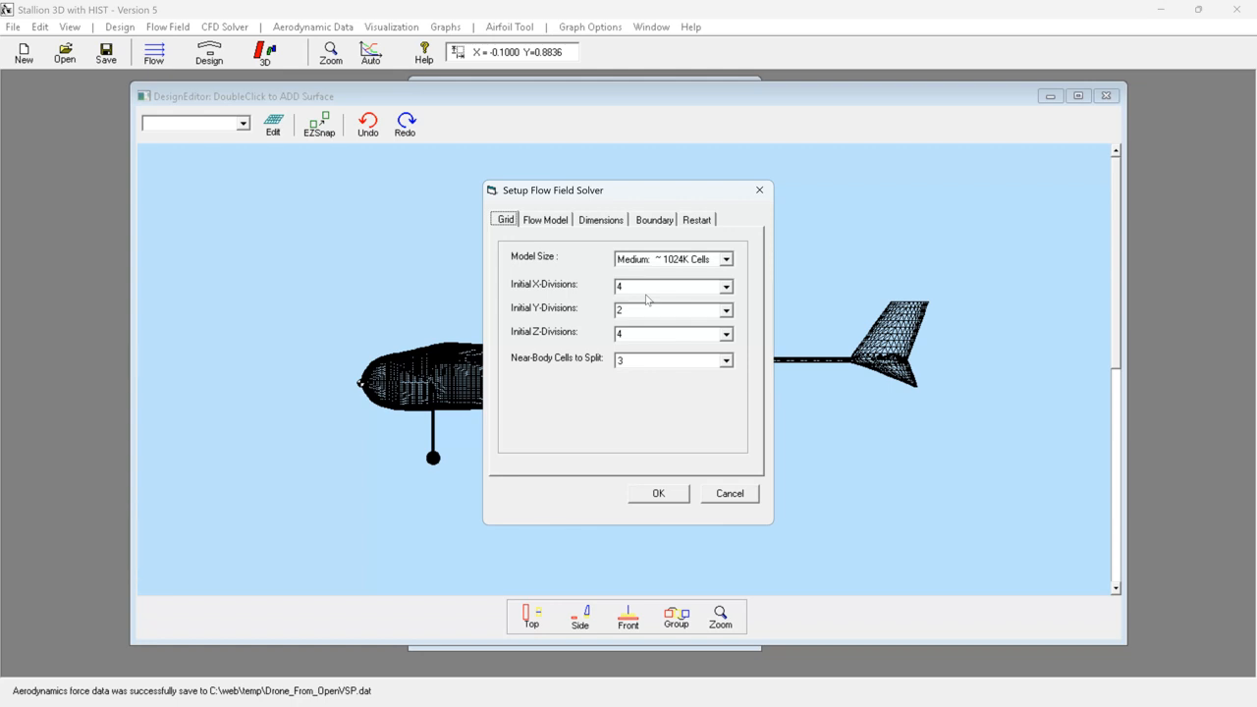
click(663, 493)
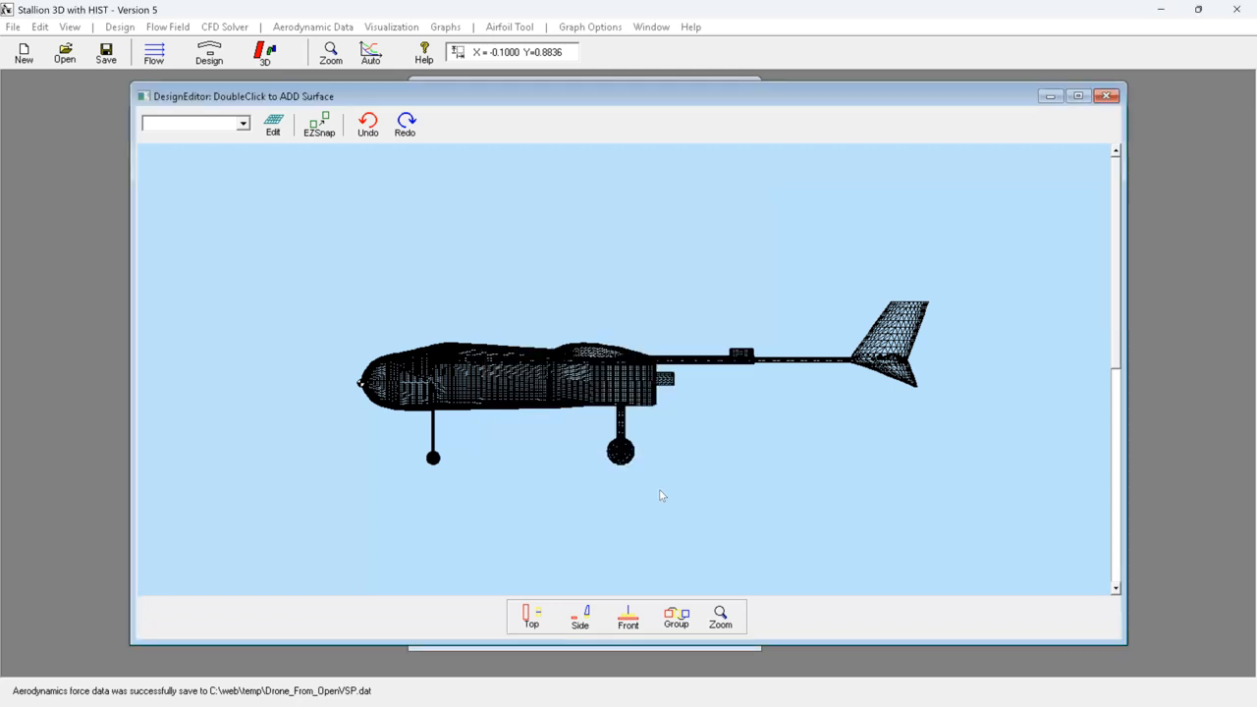
- Check the CFD solver's flow model, solver type and number of iterations, and accept the setup
click(231, 27)
click(236, 49)
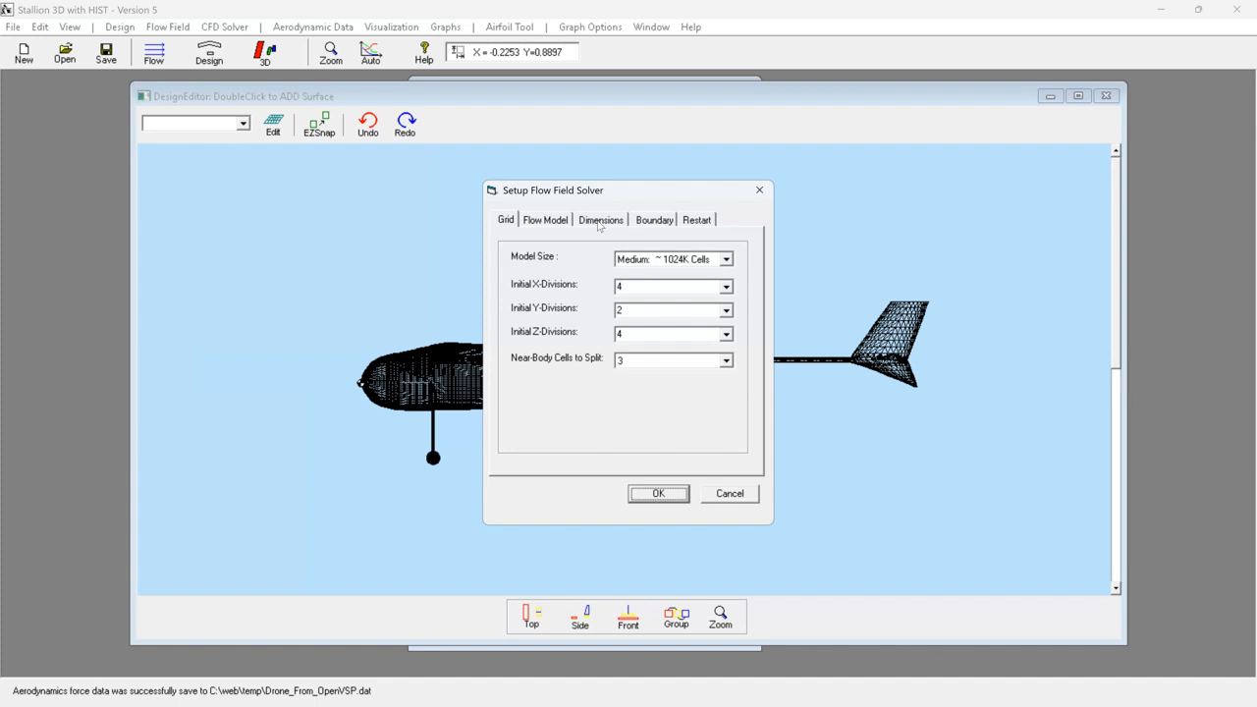
click(533, 221)
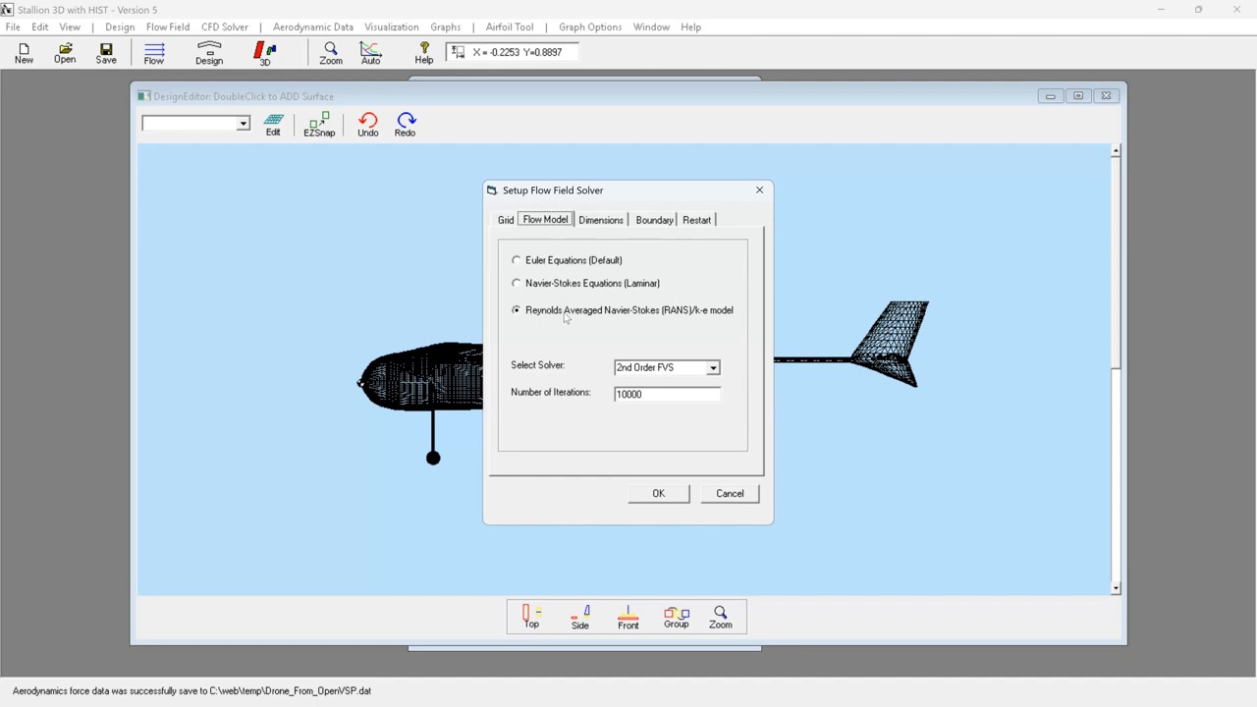
click(666, 493)
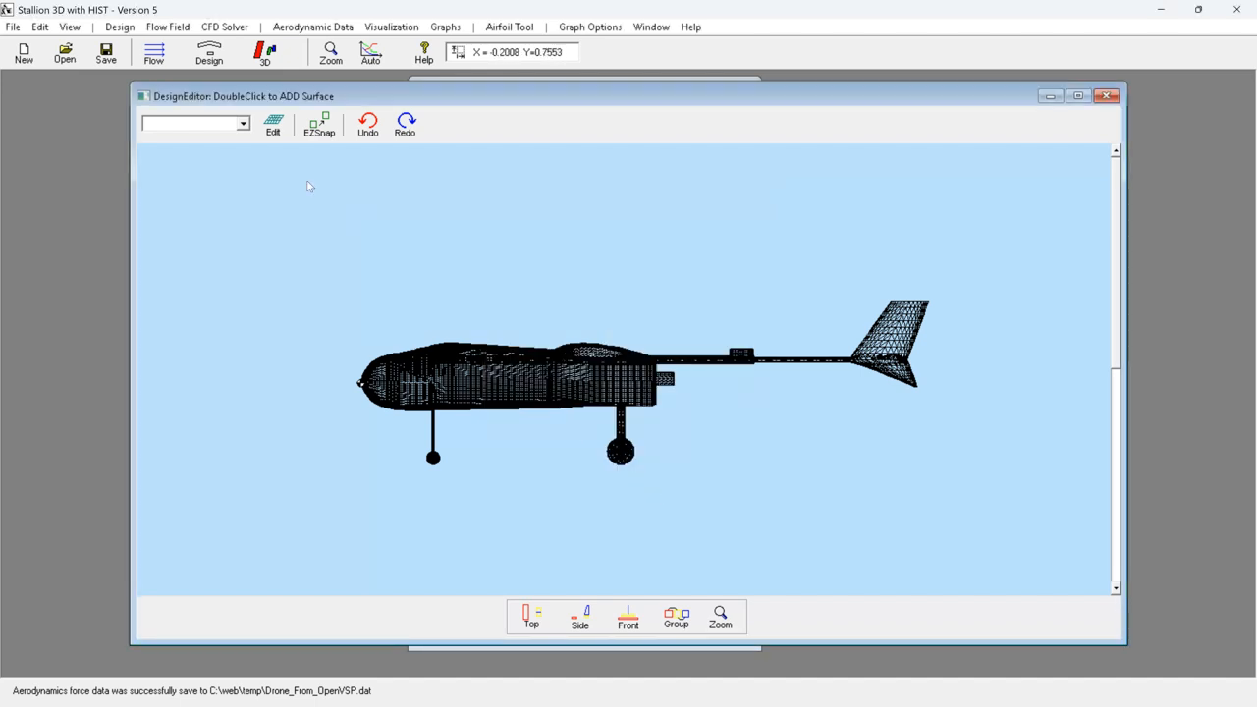
click(224, 28)
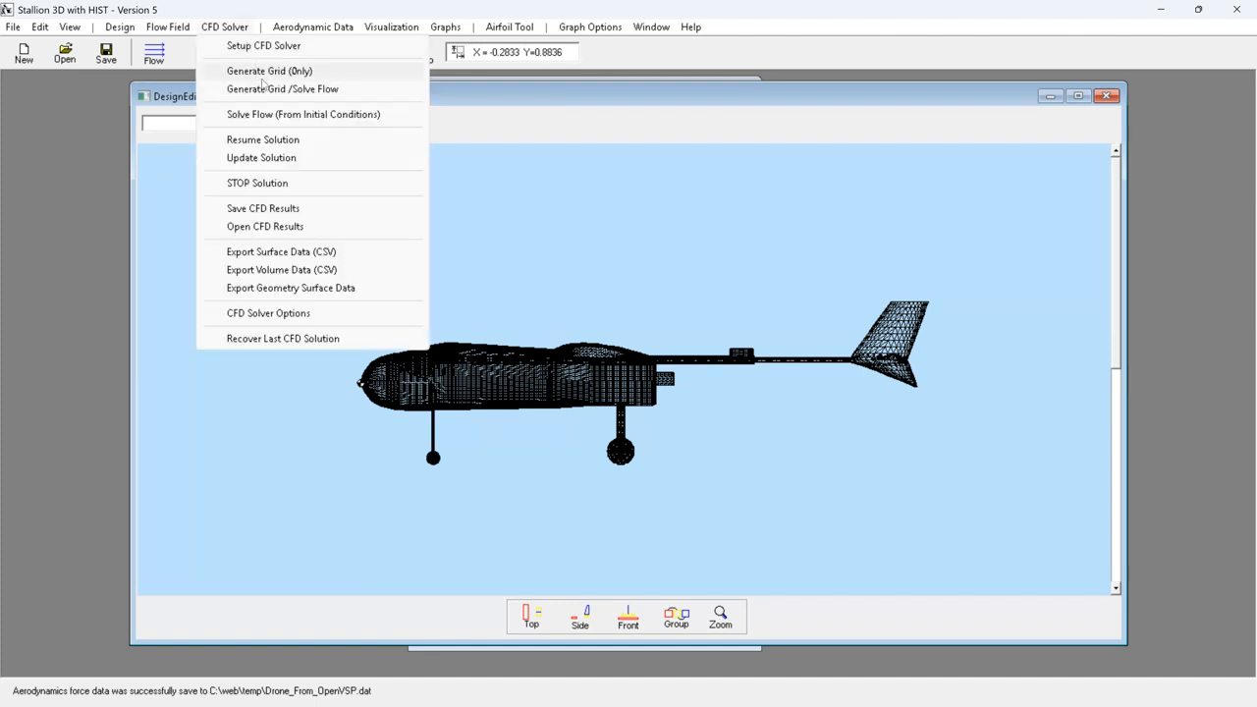
click(556, 95)
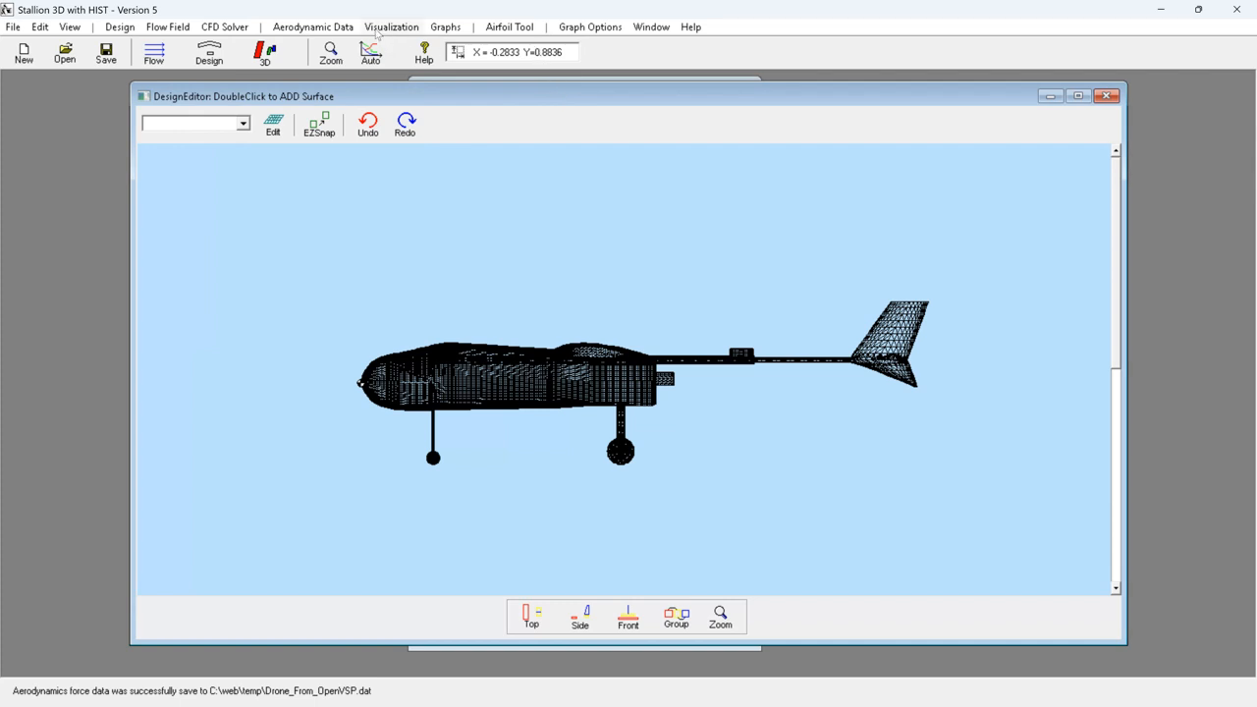
- Display only the drone's geometry in the 3D surface viewer and inspect it up close
click(376, 29)
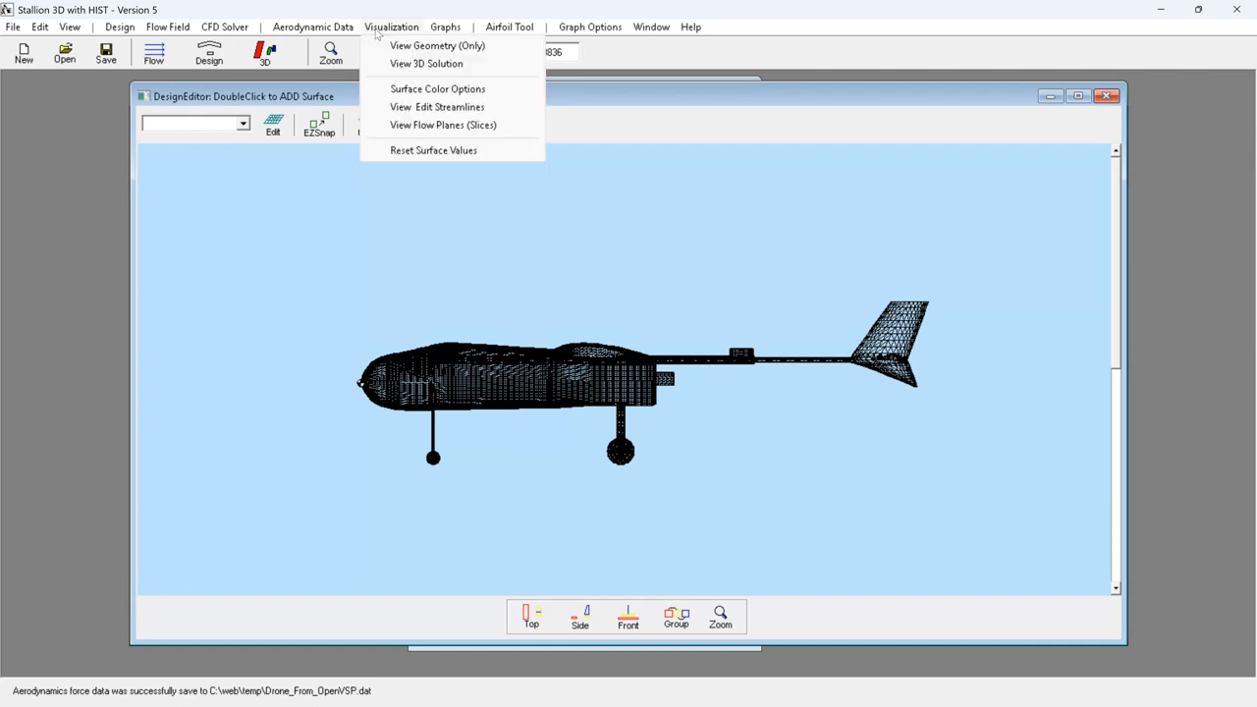
click(394, 49)
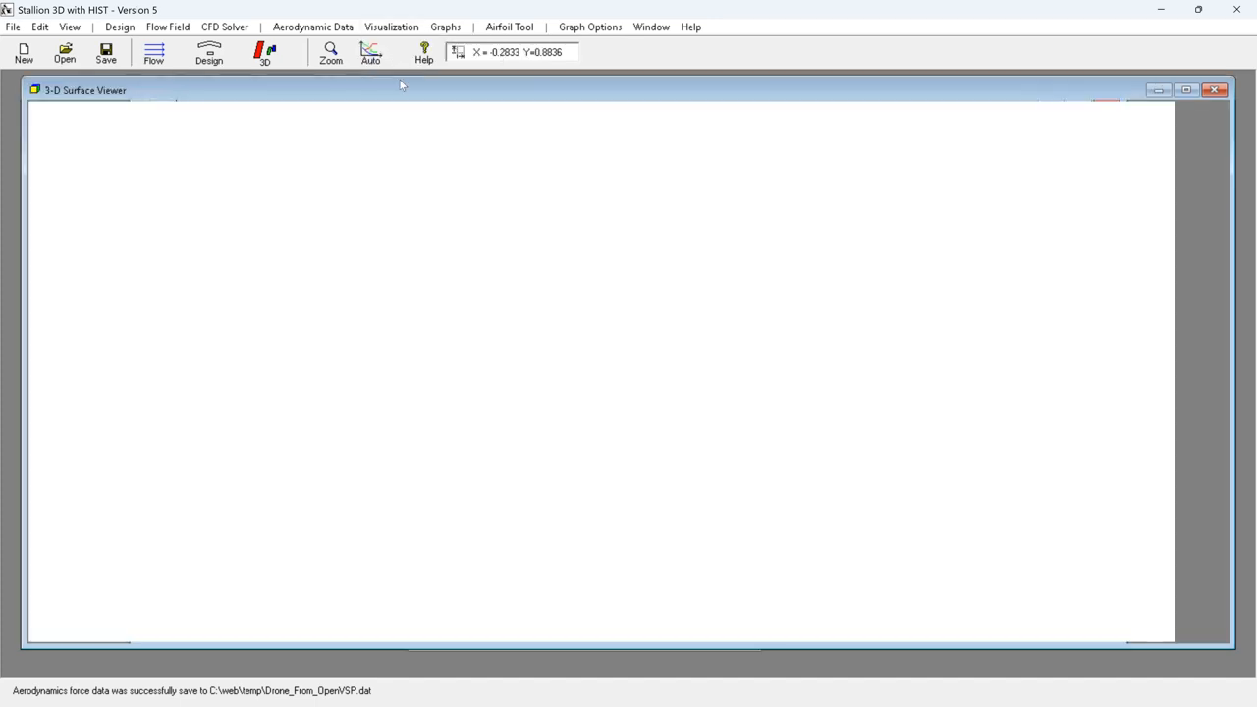
click(326, 63)
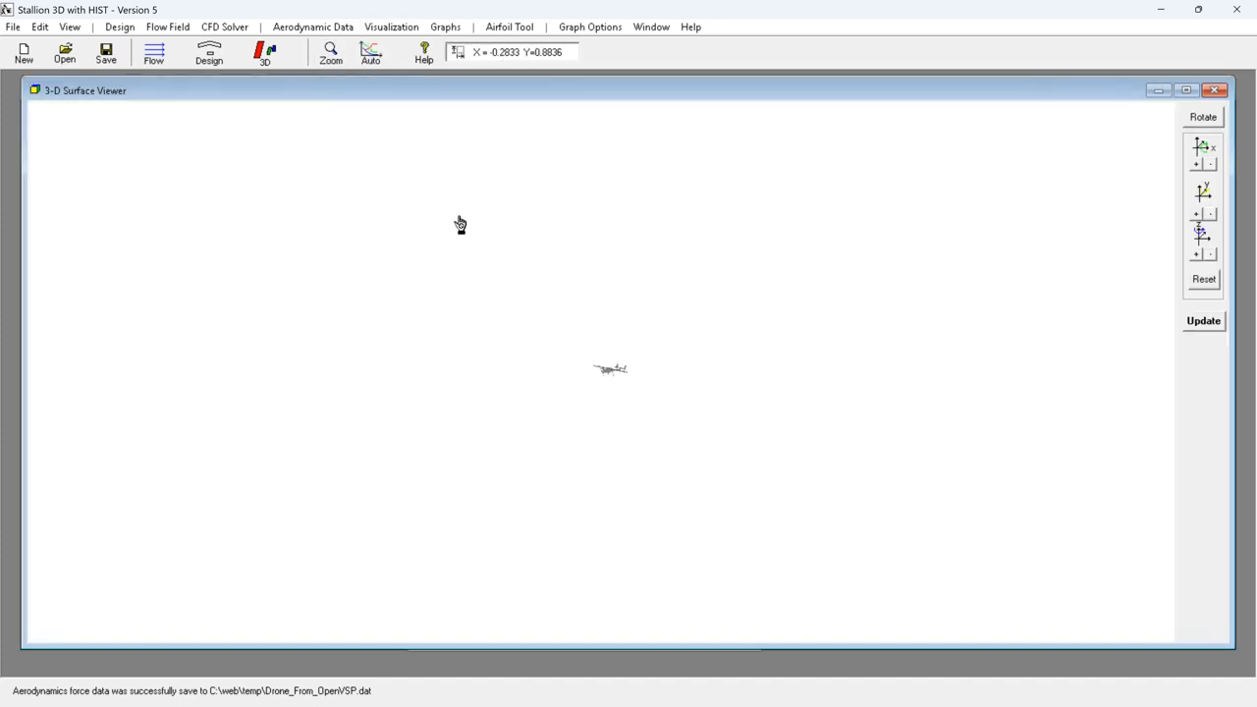
drag(586, 331, 542, 346)
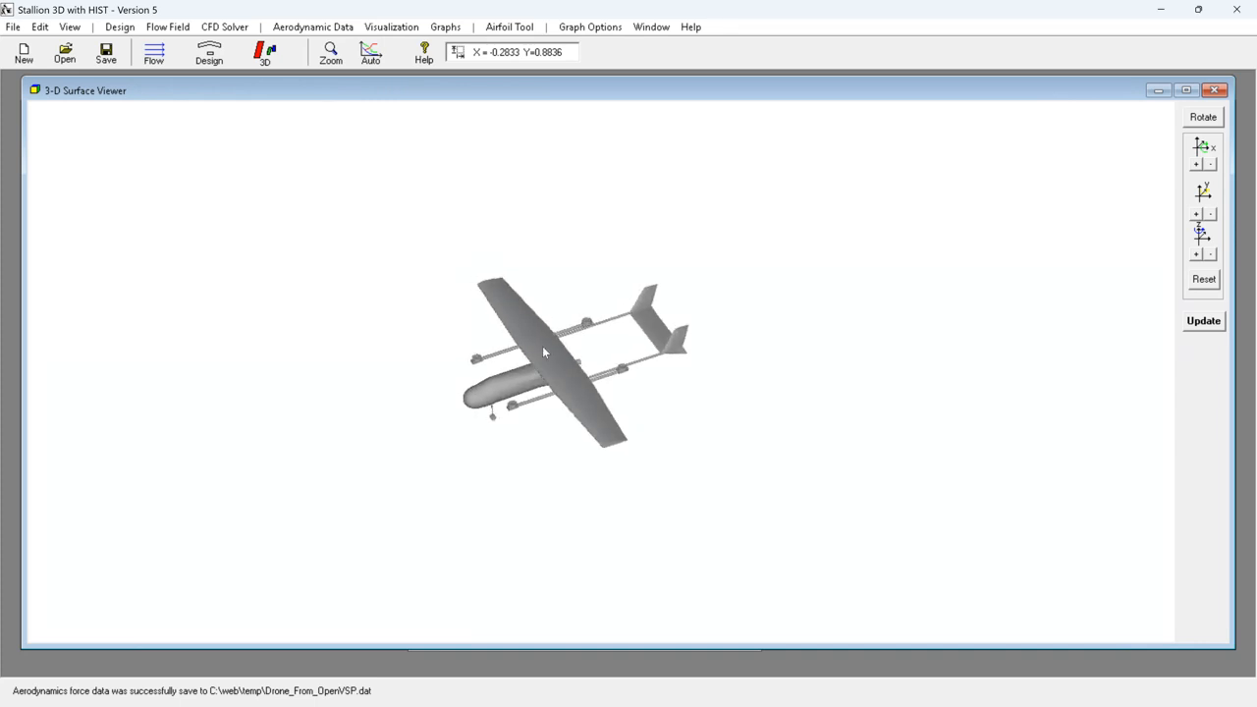
- Display the 3D flow solution on the drone's surfaces, enlarge the model and show the color legend
click(393, 28)
click(393, 66)
click(331, 54)
drag(435, 278, 682, 483)
drag(733, 449, 728, 448)
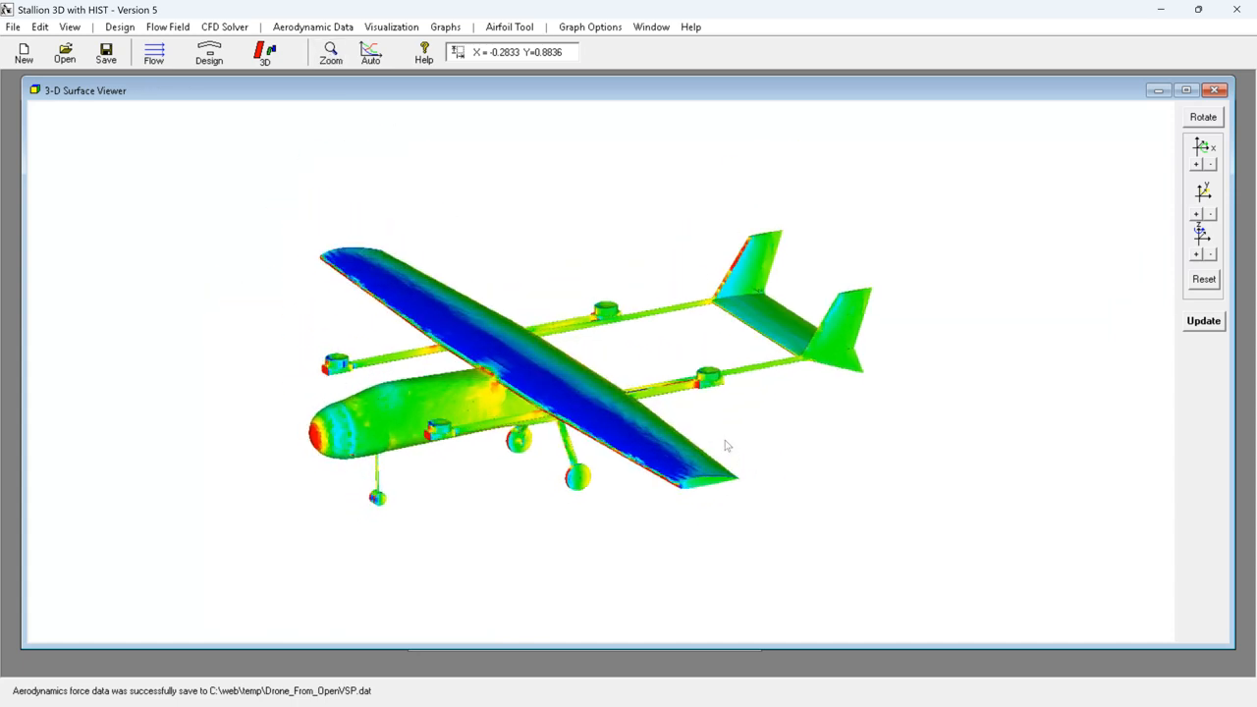
click(584, 28)
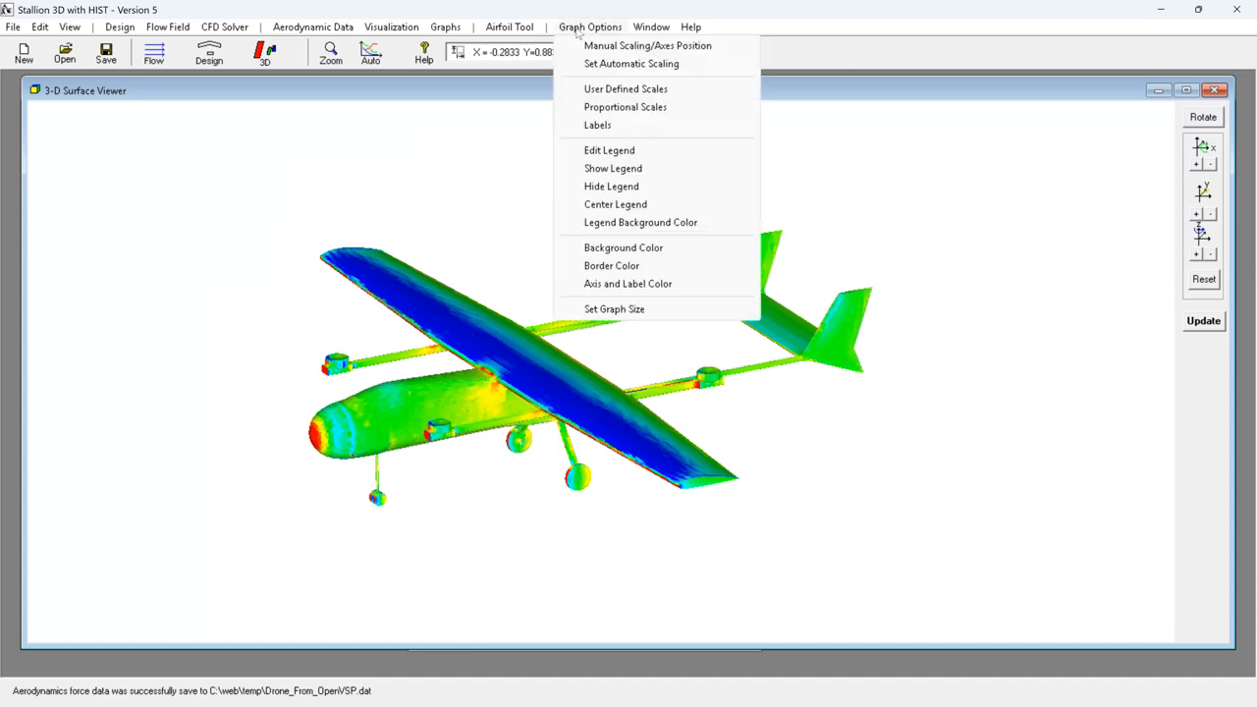
click(612, 168)
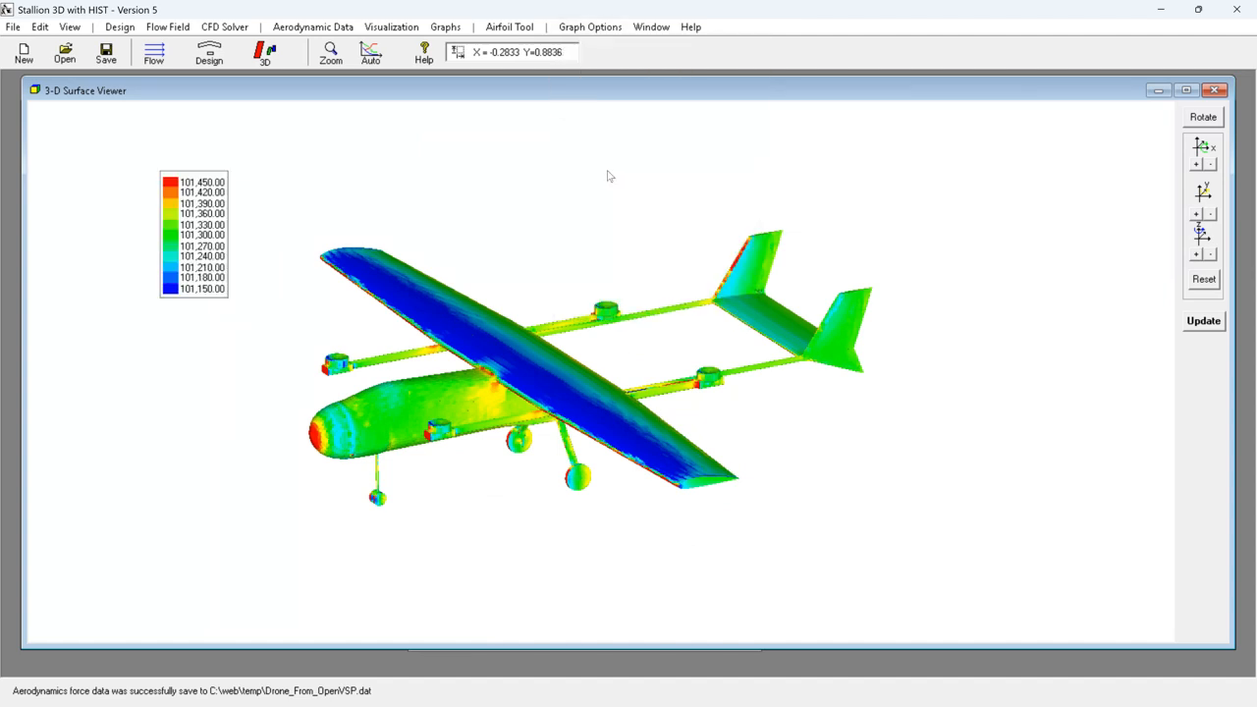